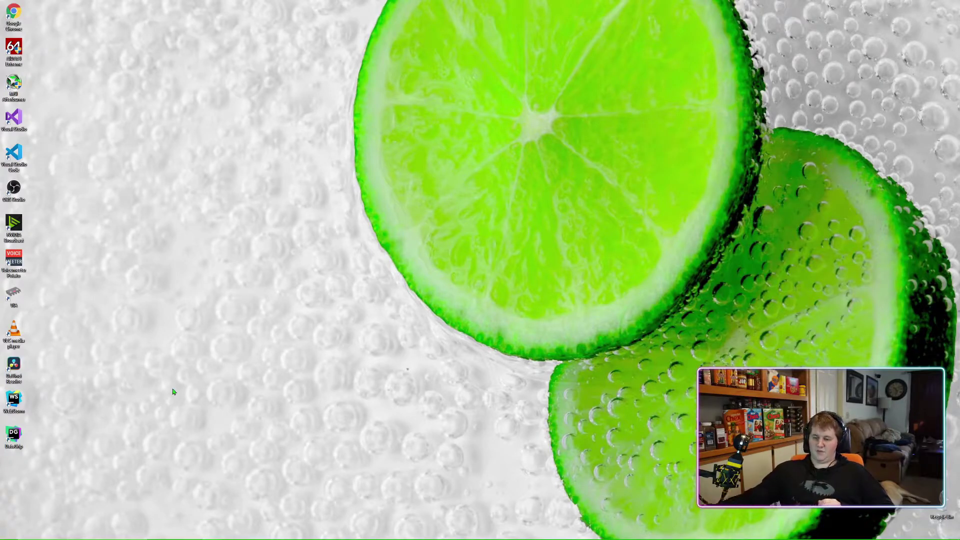
# Open File Explorer from the taskbar to show Quick access
pyautogui.moveTo(200, 538)
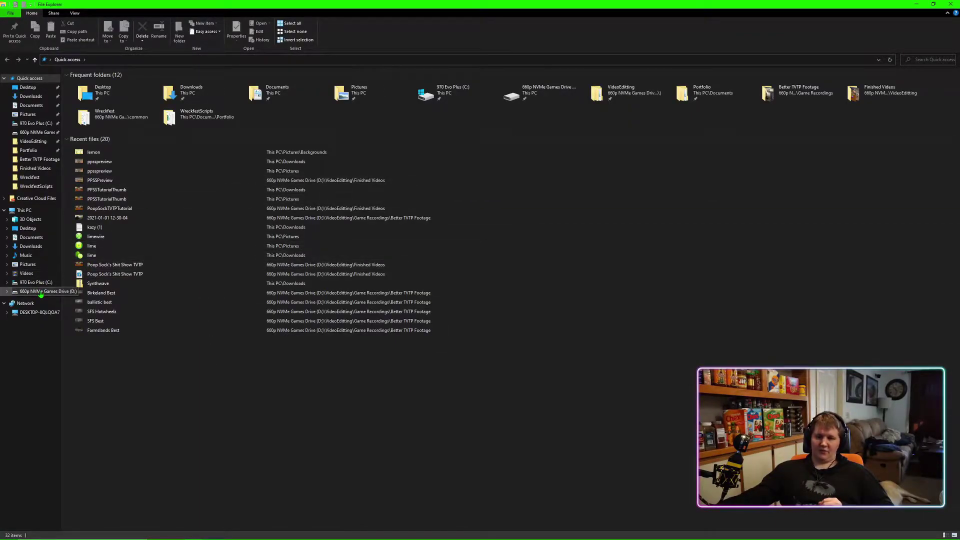
# Browse to D:\Steam\steamapps\common\Wreckfest in File Explorer
pyautogui.click(41, 293)
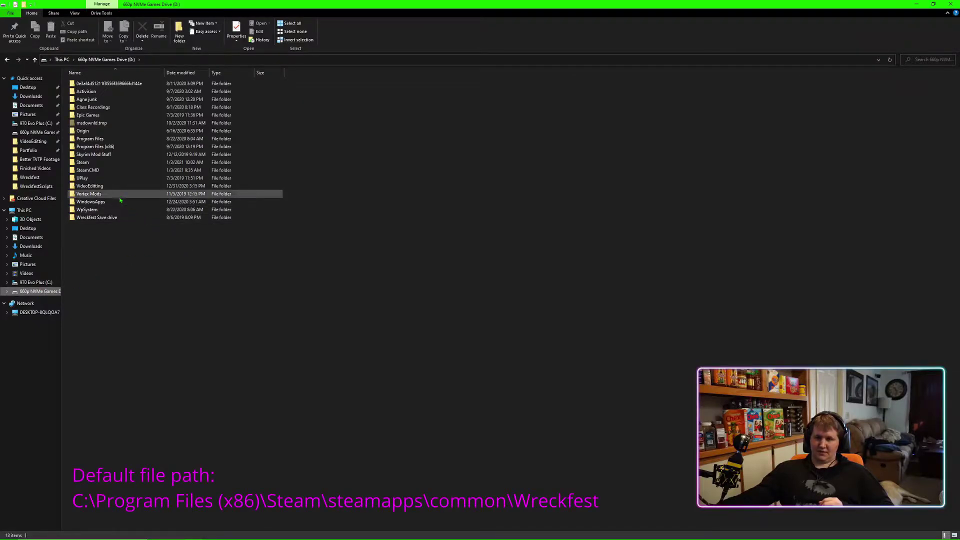
pyautogui.doubleClick(90, 163)
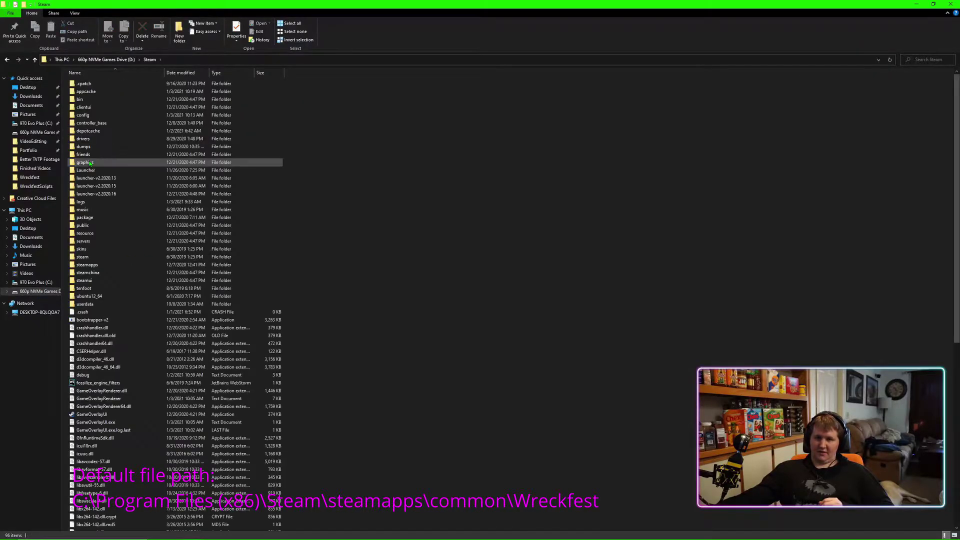
pyautogui.click(123, 265)
pyautogui.press('F2')
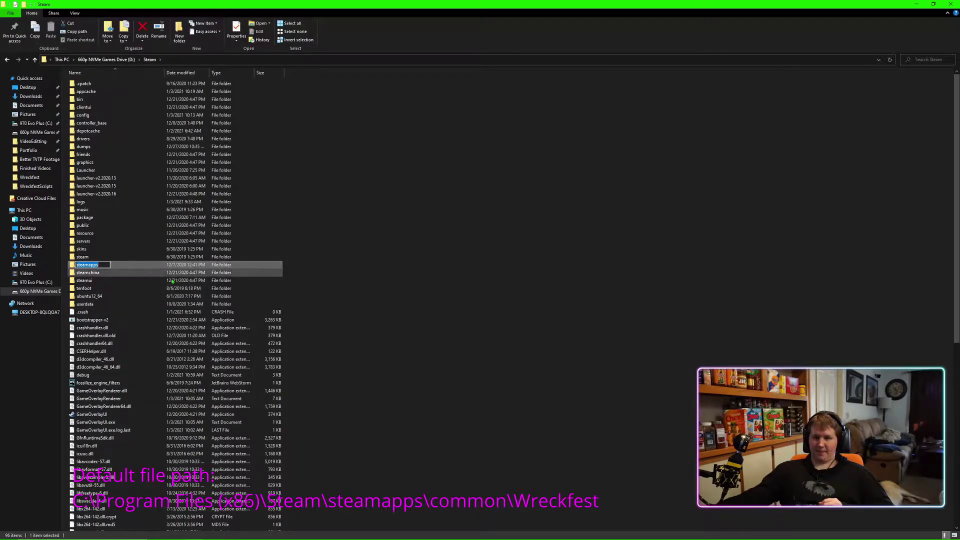
pyautogui.click(183, 281)
pyautogui.doubleClick(100, 265)
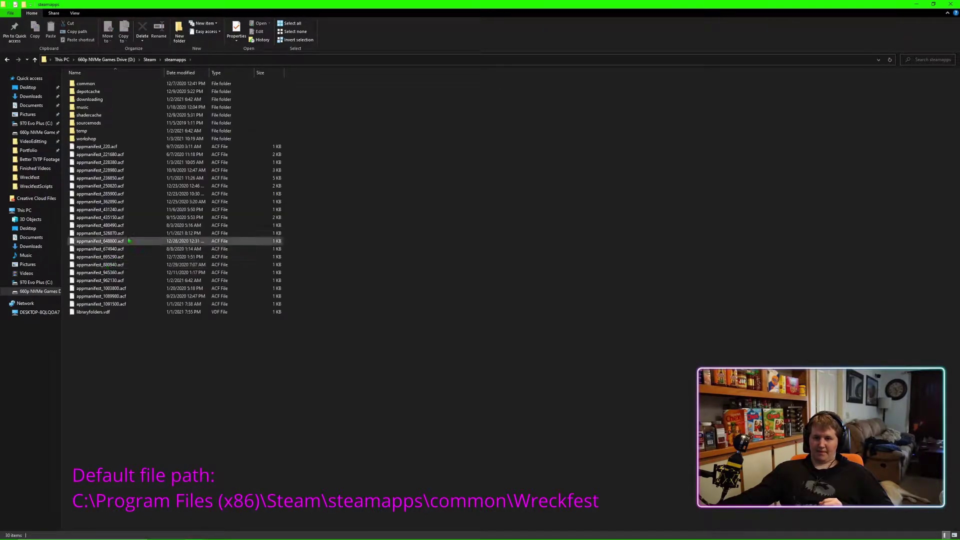
pyautogui.doubleClick(94, 85)
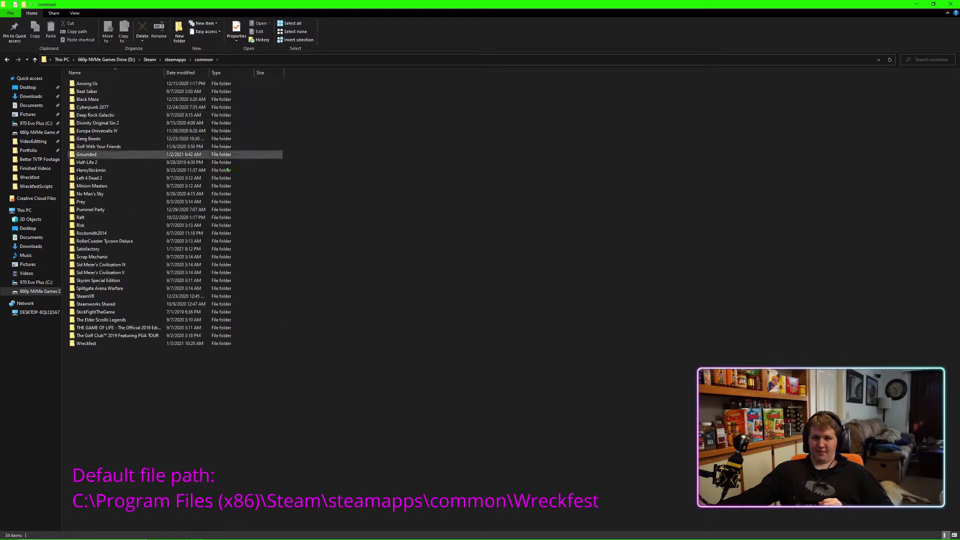
pyautogui.doubleClick(82, 343)
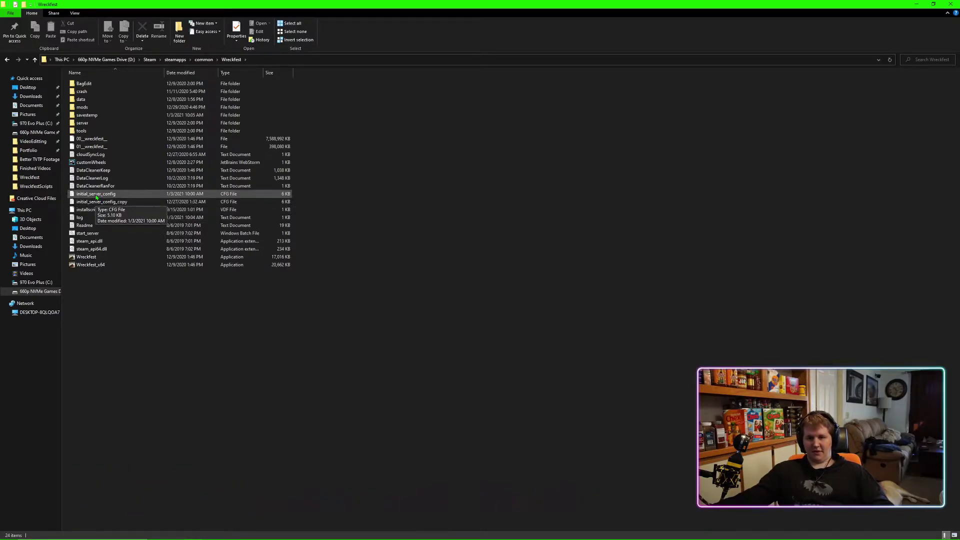
# Open initial_server_config with Visual Studio Code
pyautogui.rightClick(97, 196)
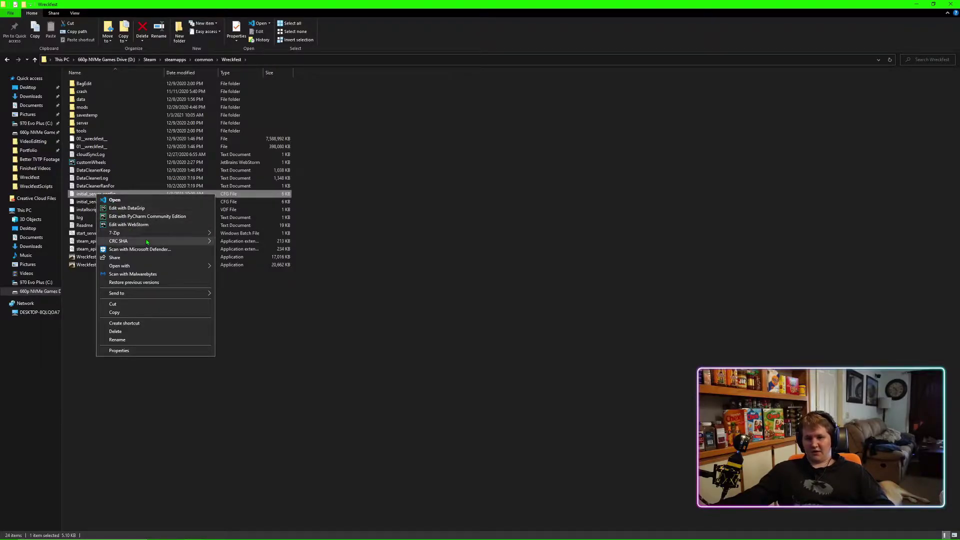
pyautogui.moveTo(147, 242)
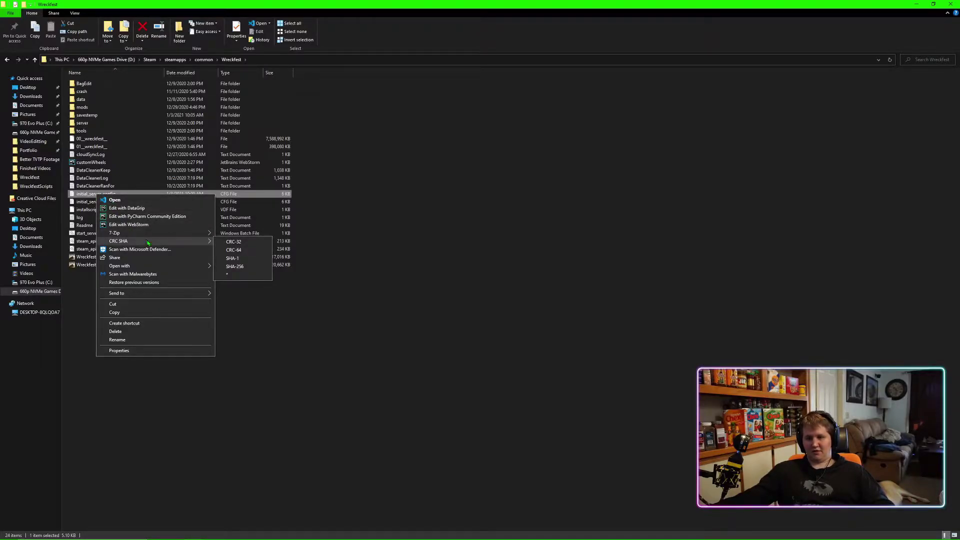
pyautogui.moveTo(160, 266)
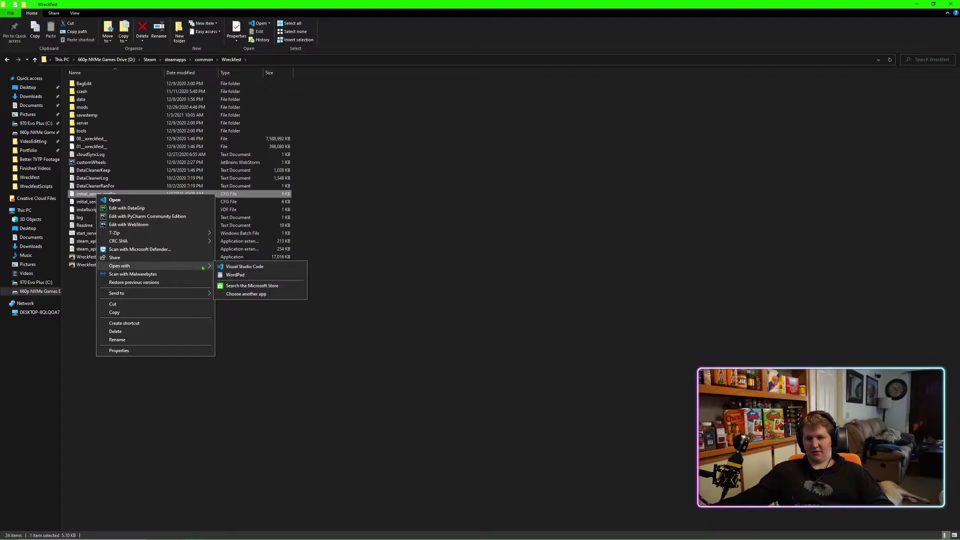
pyautogui.click(244, 266)
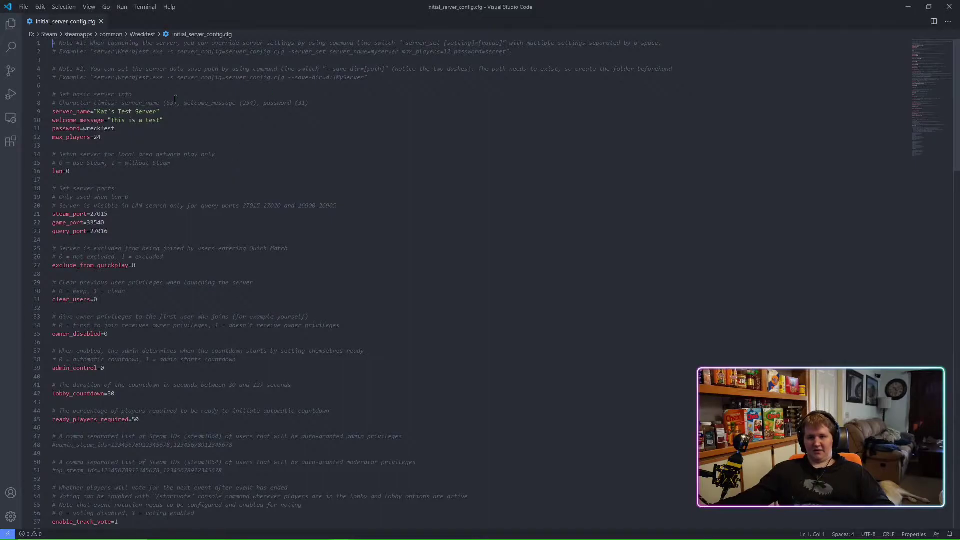
# Scroll through initial_server_config.cfg to review its server settings, such as max_players=24
pyautogui.scroll(-1, 150, 93)
pyautogui.scroll(1, 100, 80)
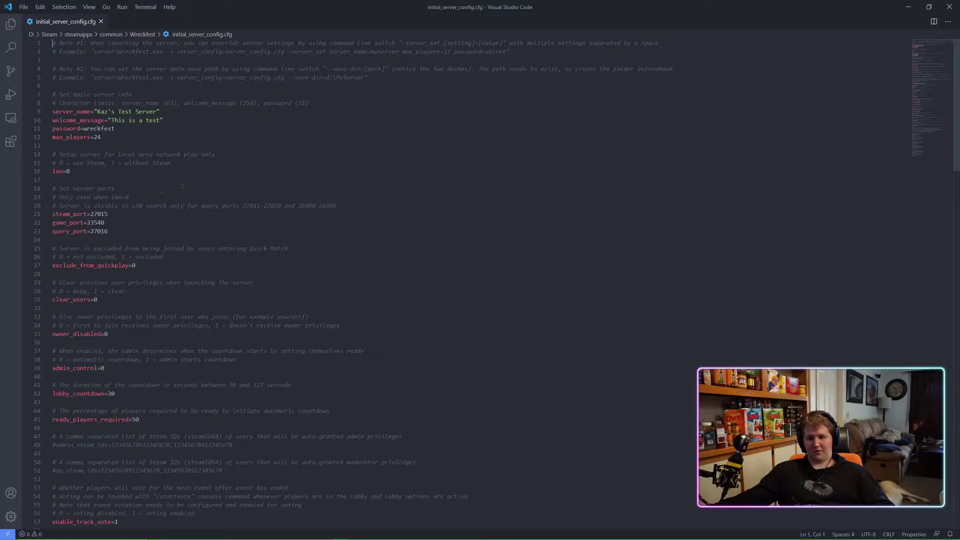
pyautogui.scroll(-7, 183, 186)
pyautogui.scroll(-4, 181, 185)
pyautogui.scroll(-14, 175, 234)
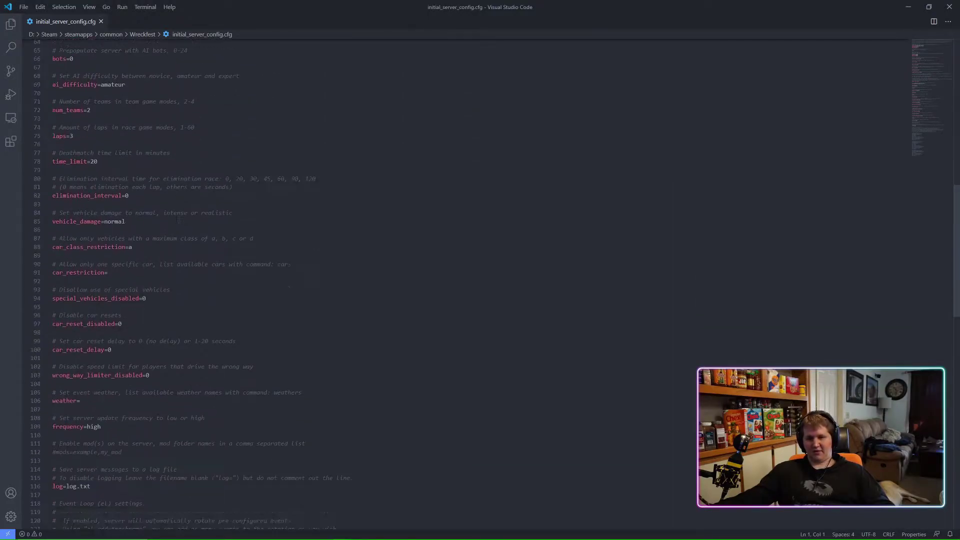
pyautogui.scroll(-7, 181, 229)
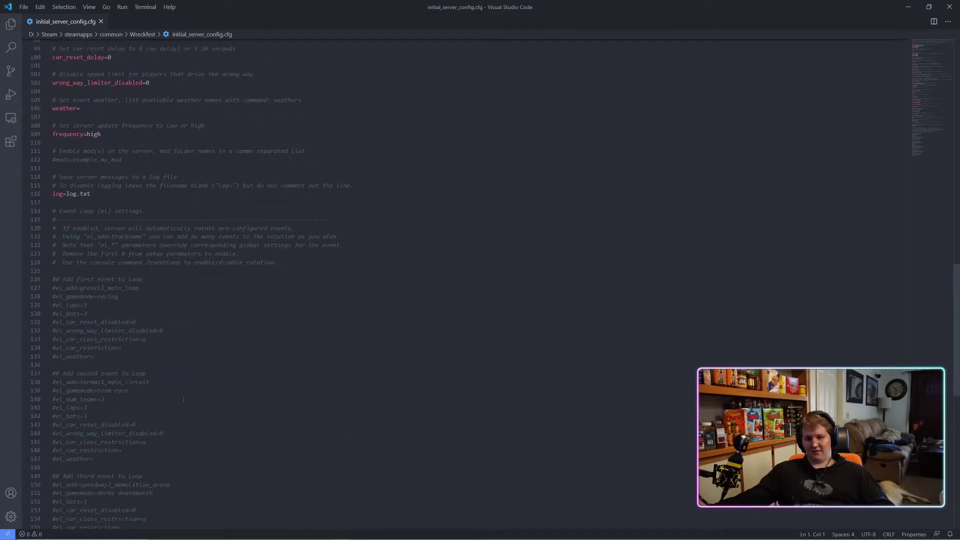
pyautogui.scroll(7, 162, 401)
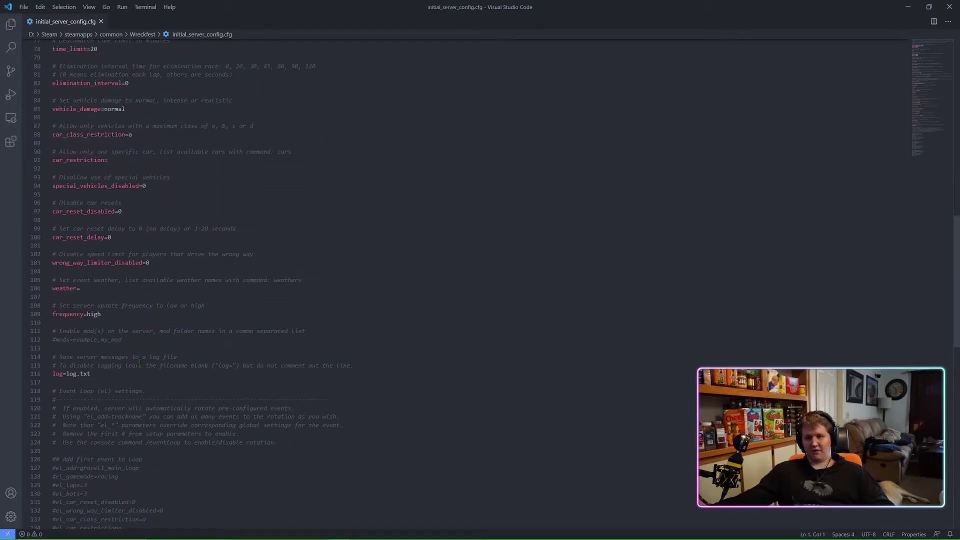
pyautogui.scroll(3, 139, 362)
pyautogui.scroll(11, 139, 362)
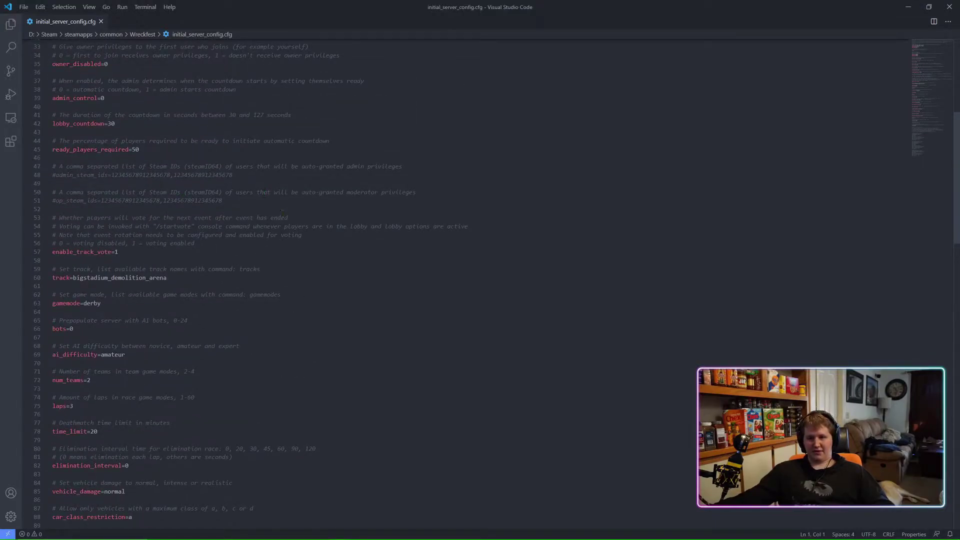
pyautogui.scroll(4, 282, 211)
pyautogui.scroll(5, 284, 213)
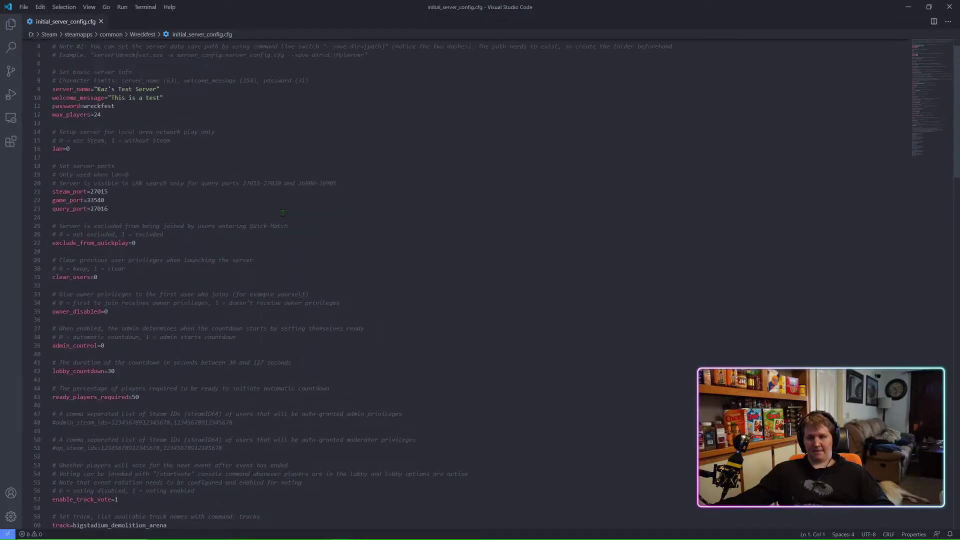
pyautogui.scroll(1, 283, 213)
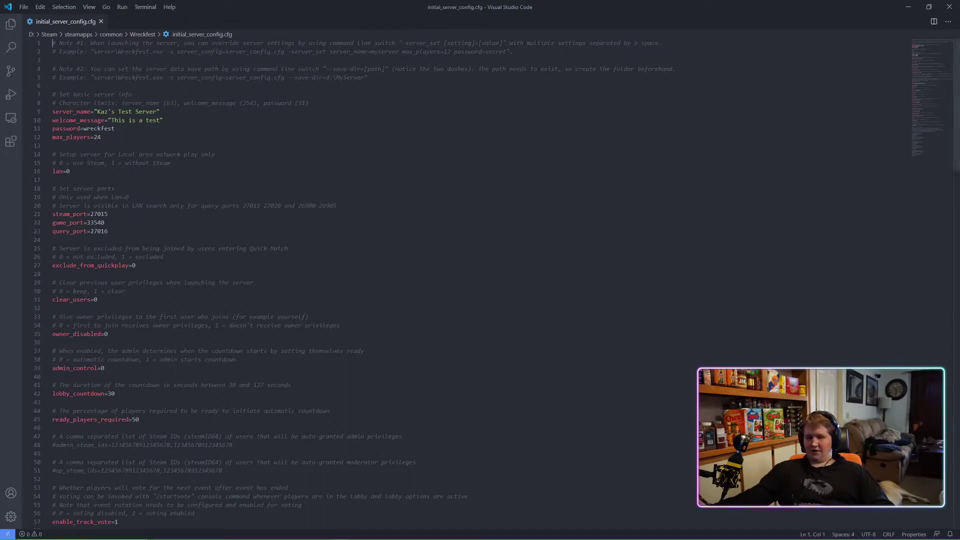
# Select the steam_port, game_port and query_port lines (27015, 33540, 27016)
pyautogui.moveTo(112, 232); pyautogui.dragTo(50, 219)
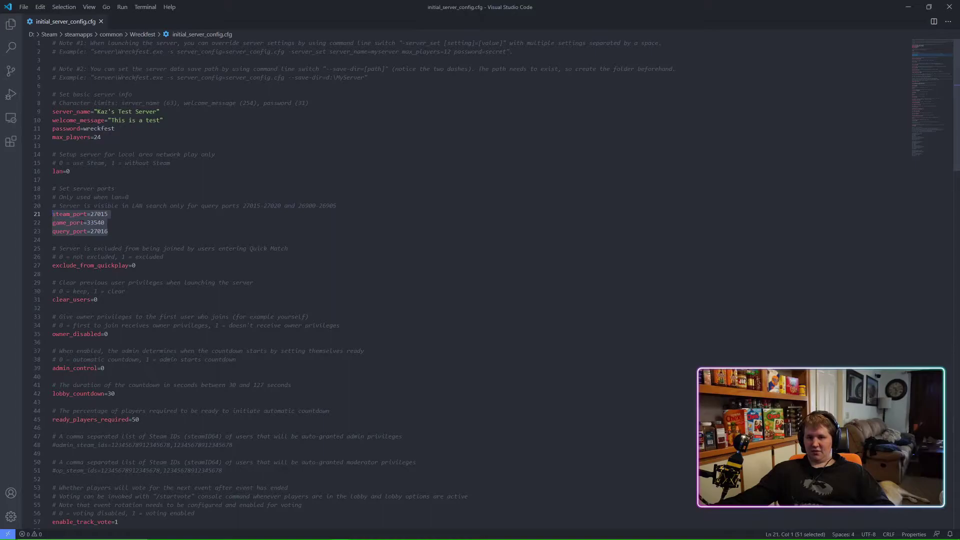
pyautogui.click(128, 216)
pyautogui.press('Down')
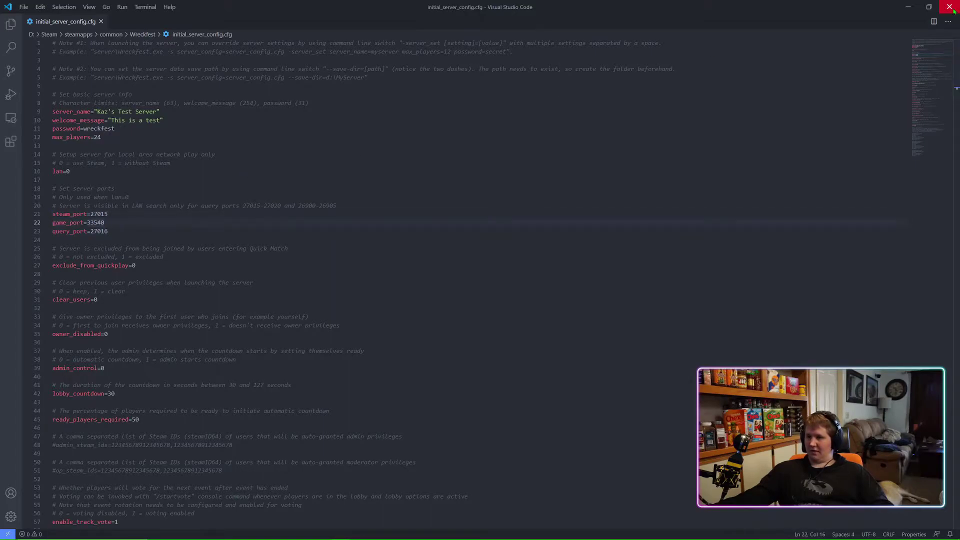
# Close VS Code, minimize File Explorer, and search the Start menu for cmd
pyautogui.click(949, 7)
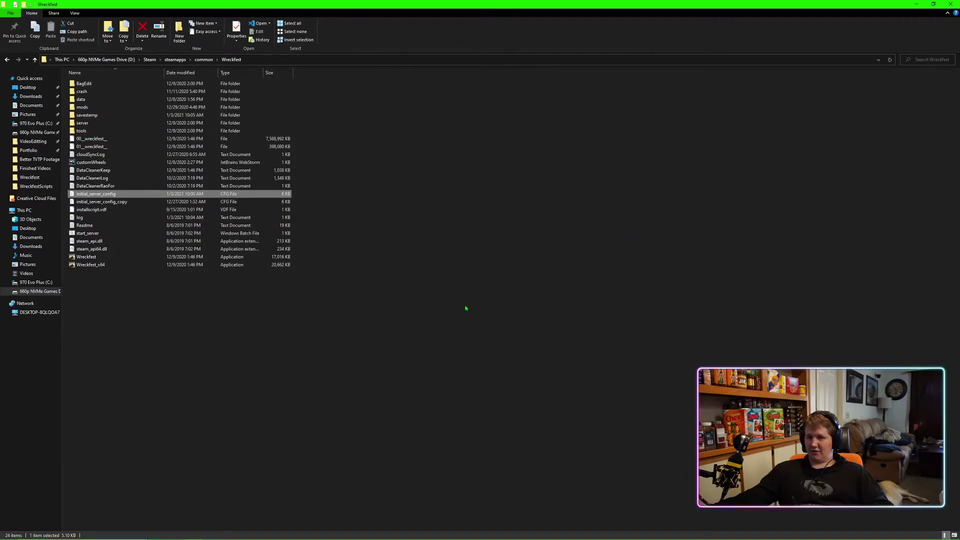
pyautogui.click(917, 4)
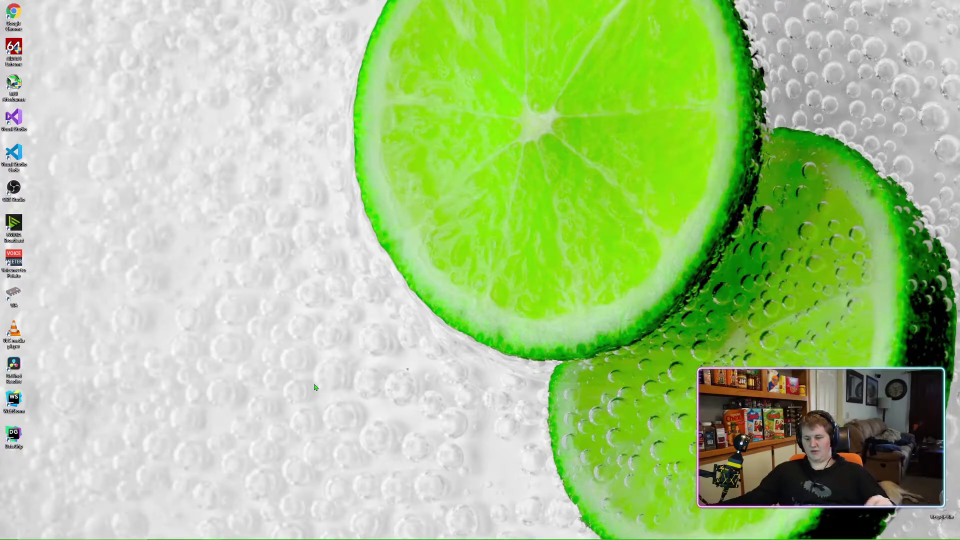
pyautogui.press('super')
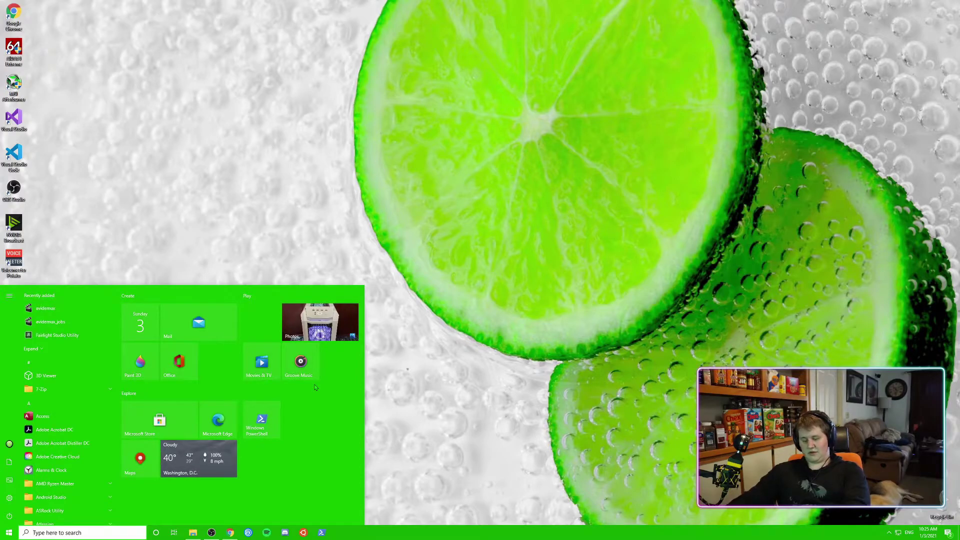
pyautogui.click(412, 180)
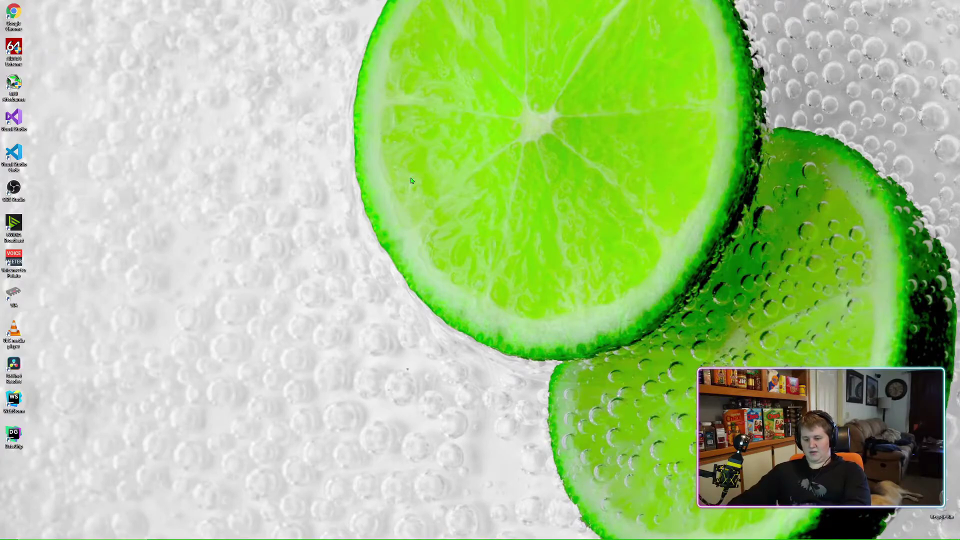
pyautogui.press('super')
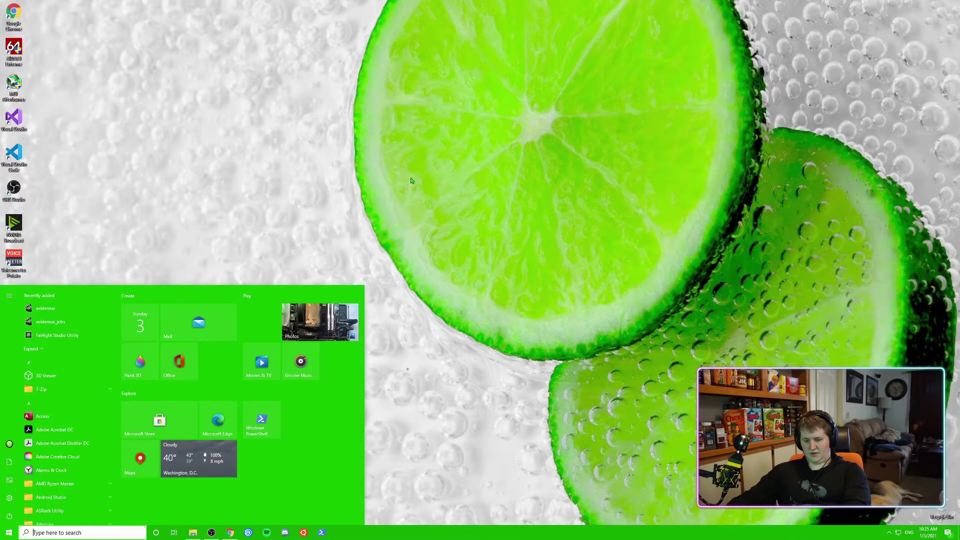
pyautogui.write('cmd')
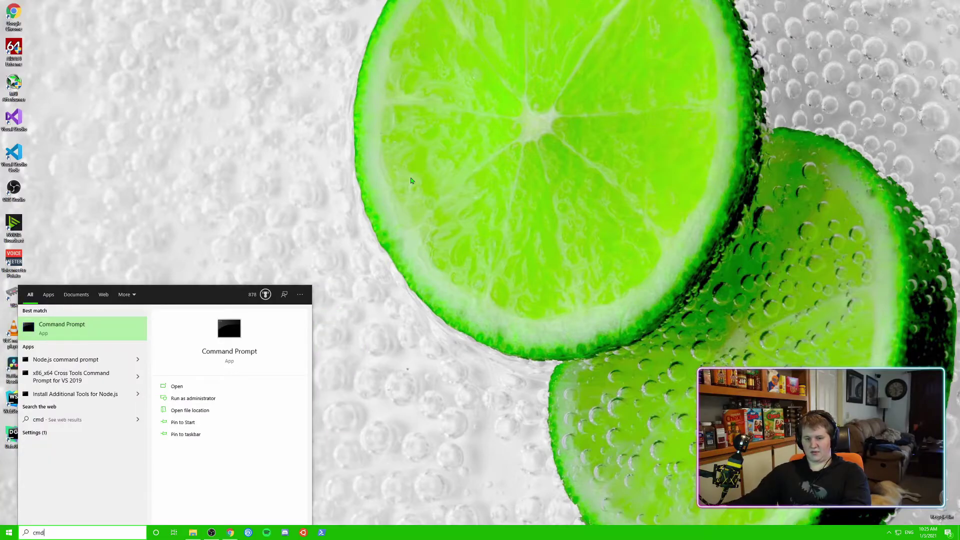
# Run ipconfig in Command Prompt to find IPv4 192.168.1.11 and gateway 192.168.1.1
pyautogui.press('Return')
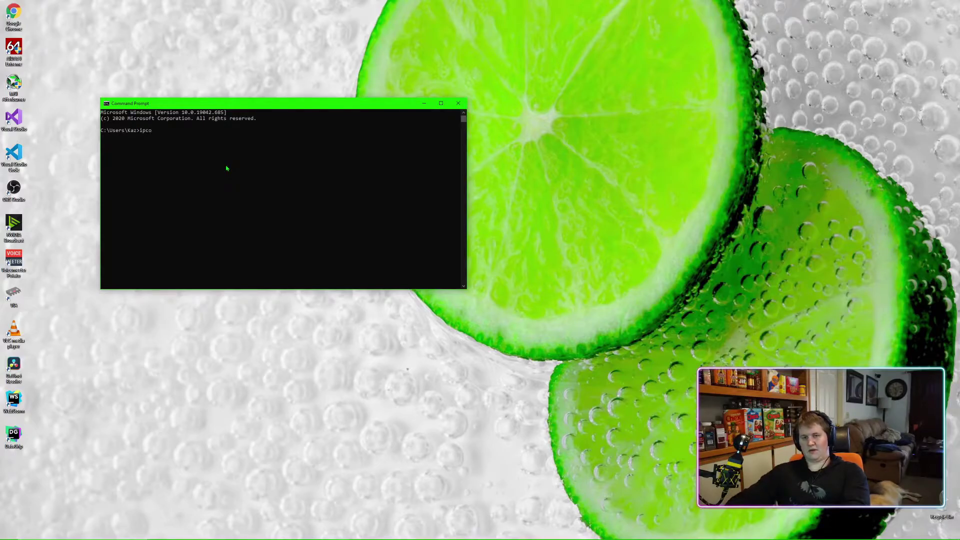
pyautogui.write('ipconfig')
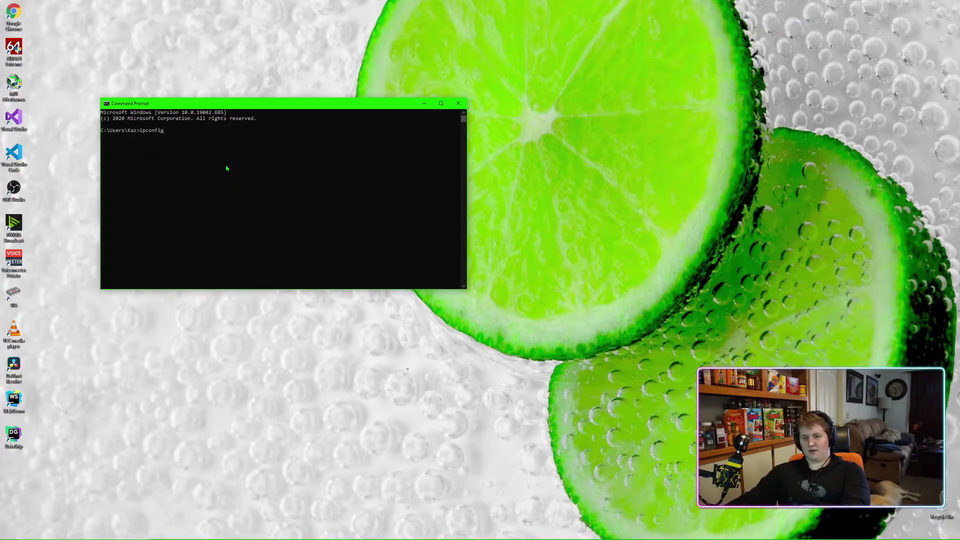
pyautogui.press('Return')
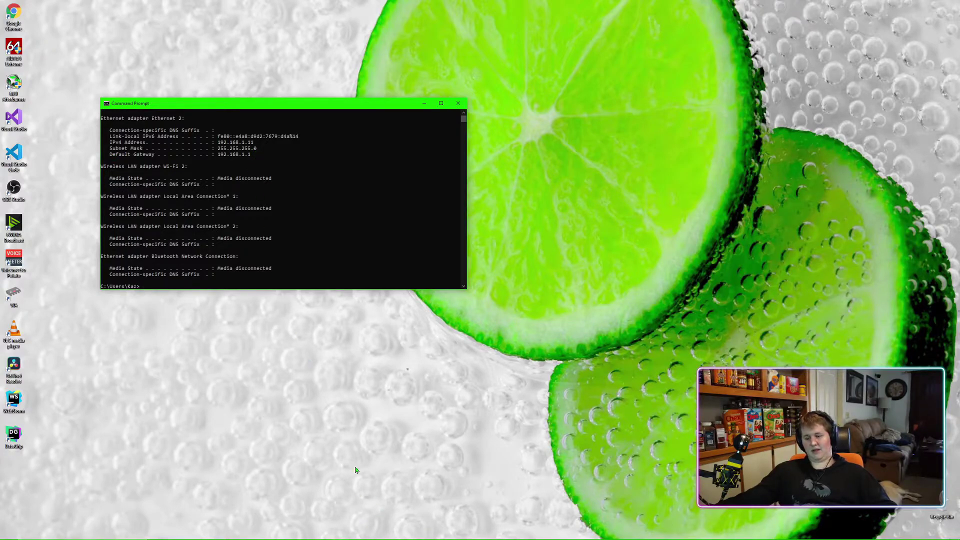
pyautogui.moveTo(275, 524)
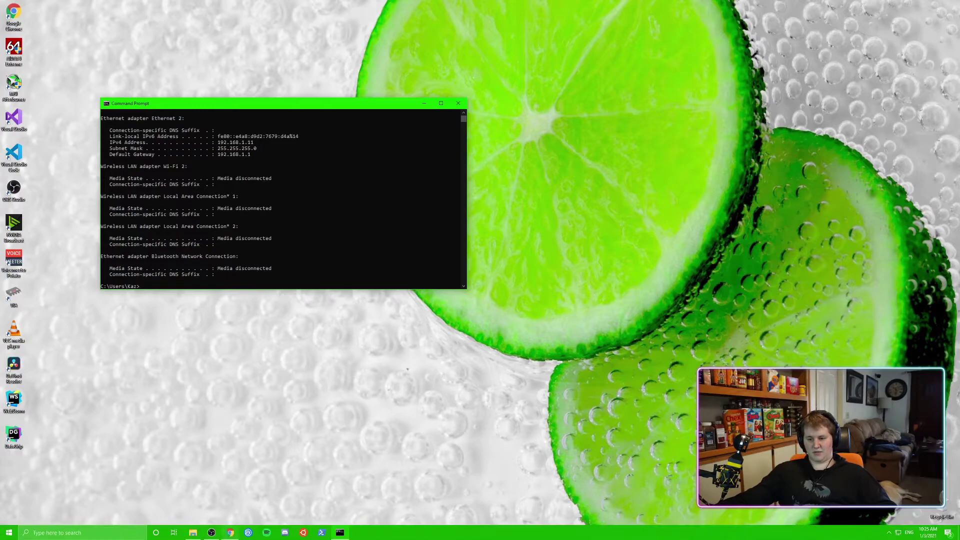
# Snap Command Prompt to the left half and Chrome to the right half
pyautogui.moveTo(940, 160); pyautogui.dragTo(959, 160)
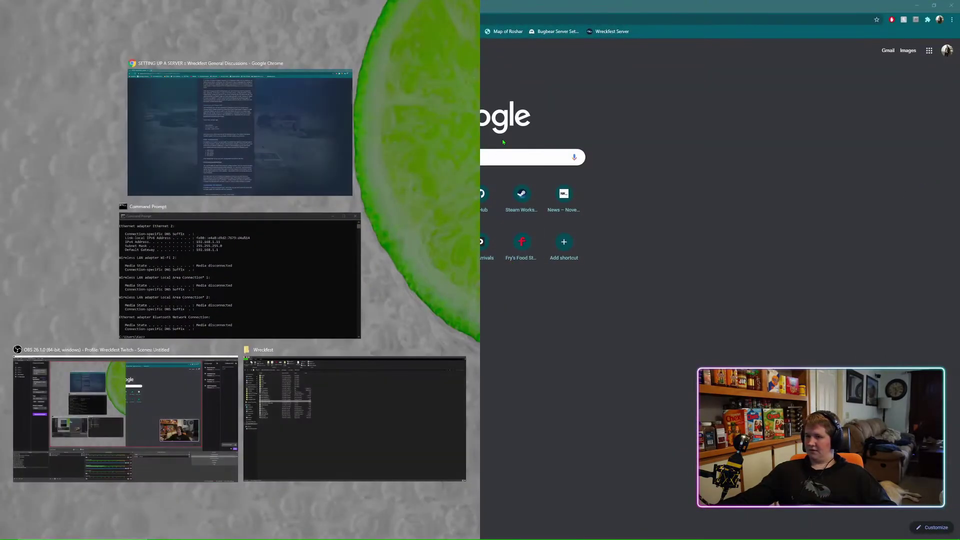
pyautogui.click(150, 245)
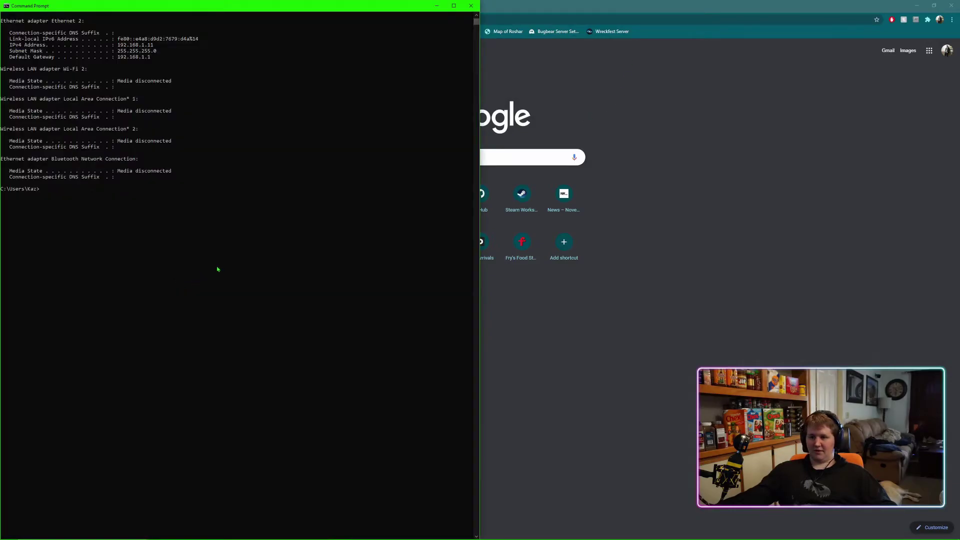
pyautogui.moveTo(571, 46); pyautogui.dragTo(959, 120)
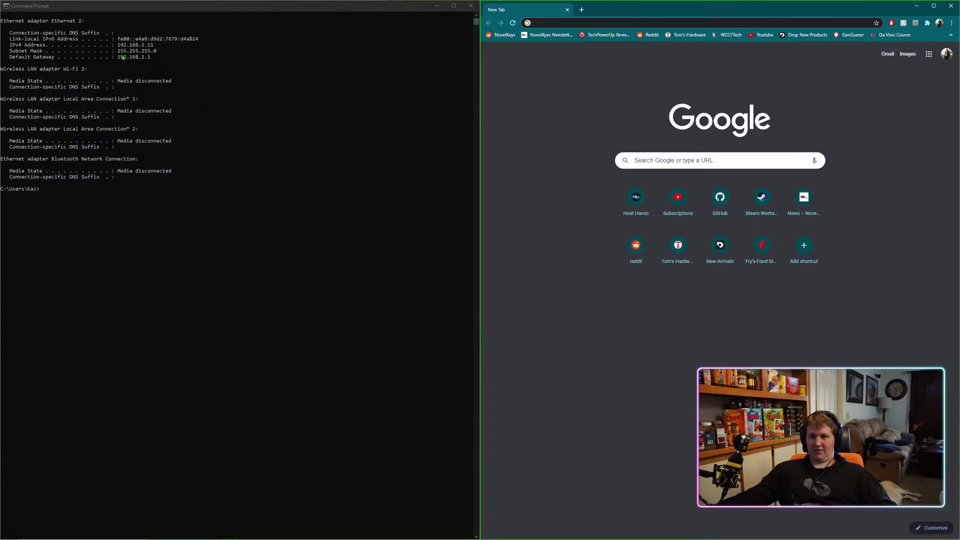
# Load 192.168.1.1 in Chrome and enter the router's admin username and password
pyautogui.click(573, 22)
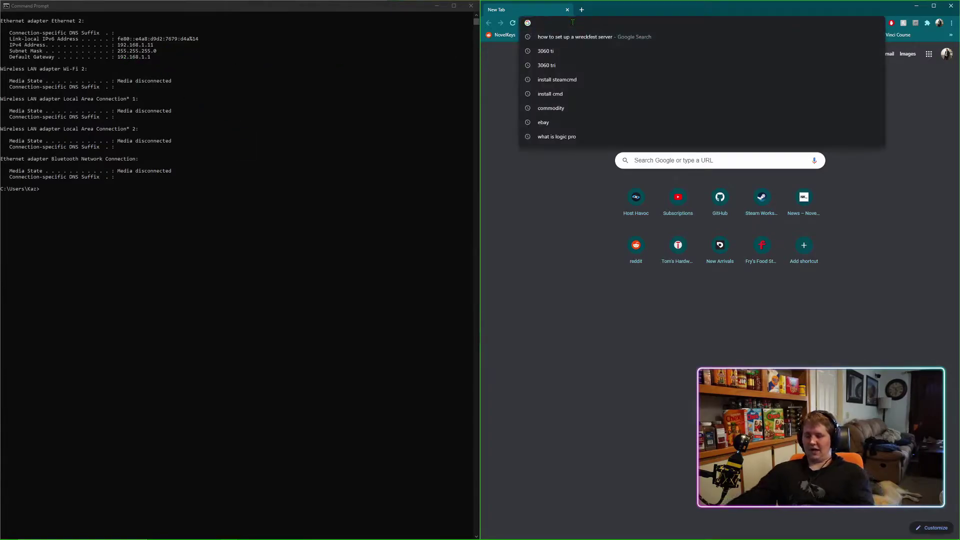
pyautogui.write('192.')
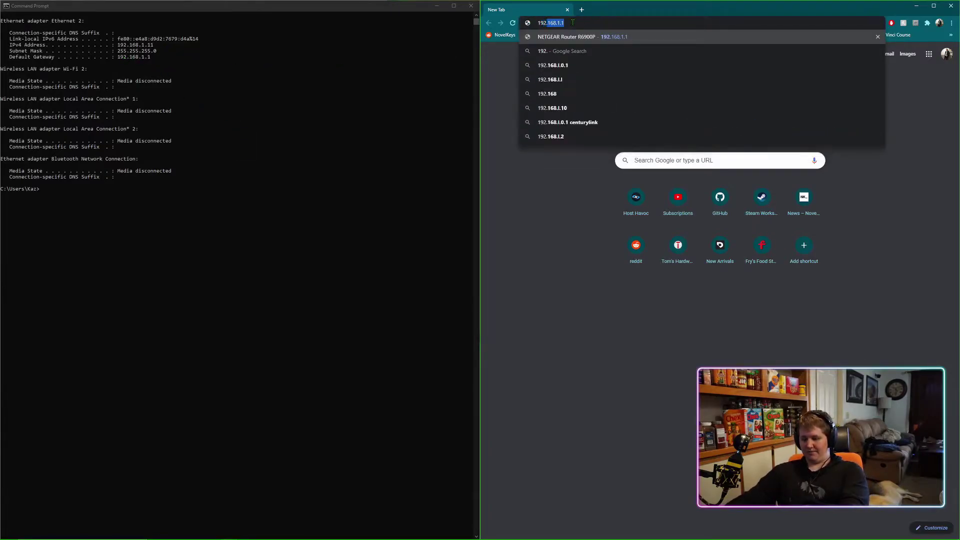
pyautogui.write('168.1.1')
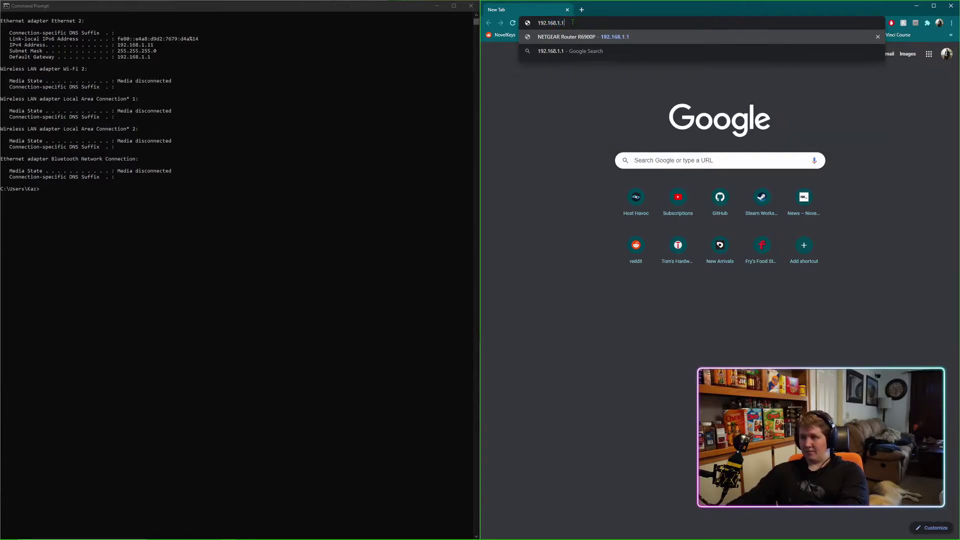
pyautogui.press('Return')
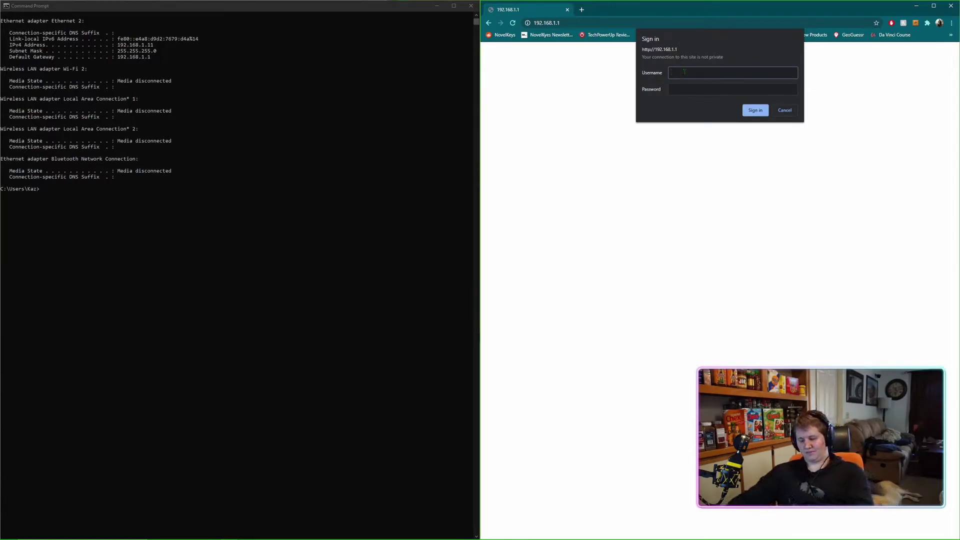
pyautogui.write('admin')
pyautogui.click(694, 91)
pyautogui.write('ad*********')
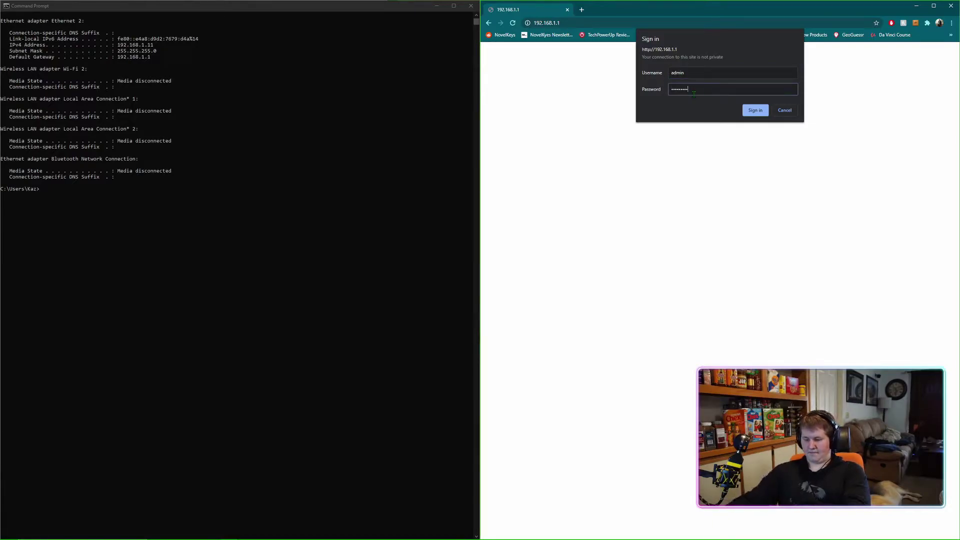
# Sign in and go to ADVANCED > Advanced Setup > Port Forwarding / Port Triggering
pyautogui.click(757, 114)
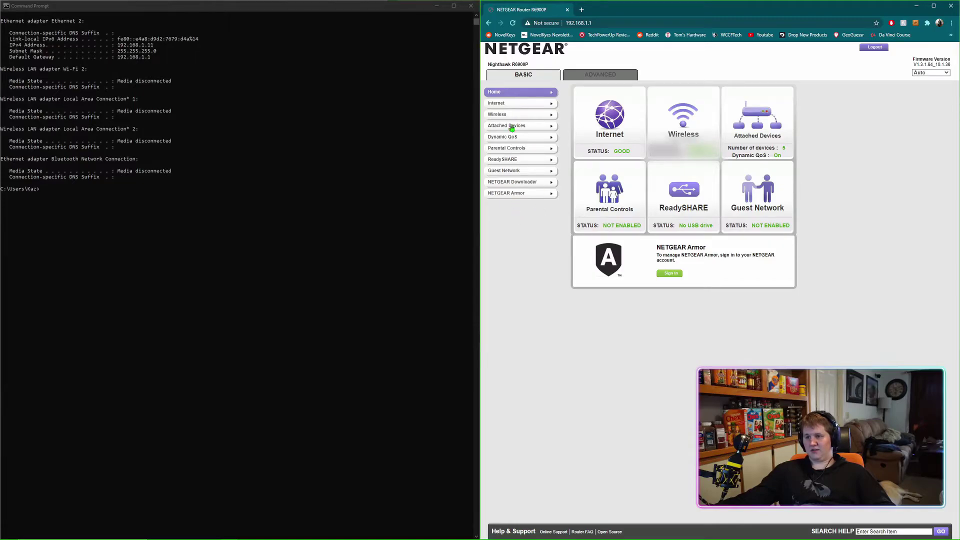
pyautogui.click(600, 76)
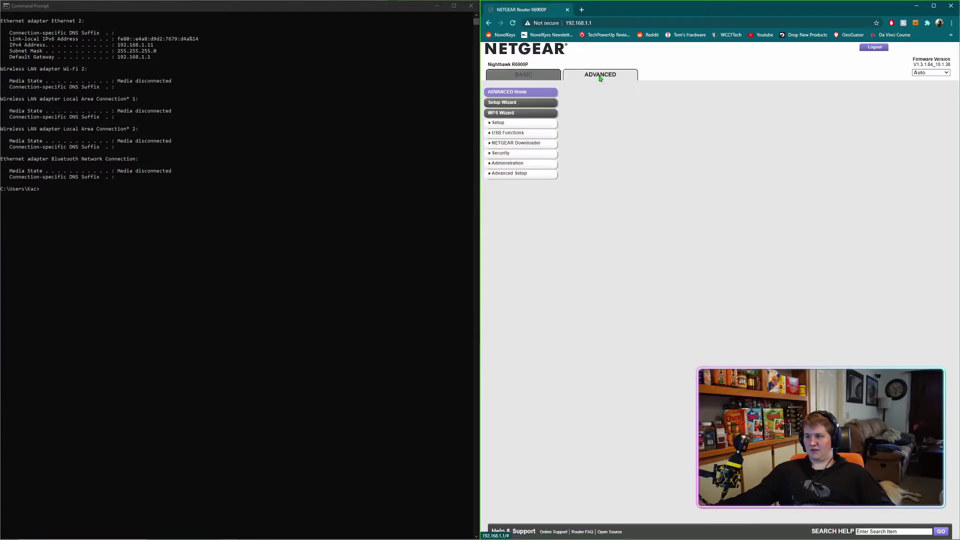
pyautogui.click(509, 175)
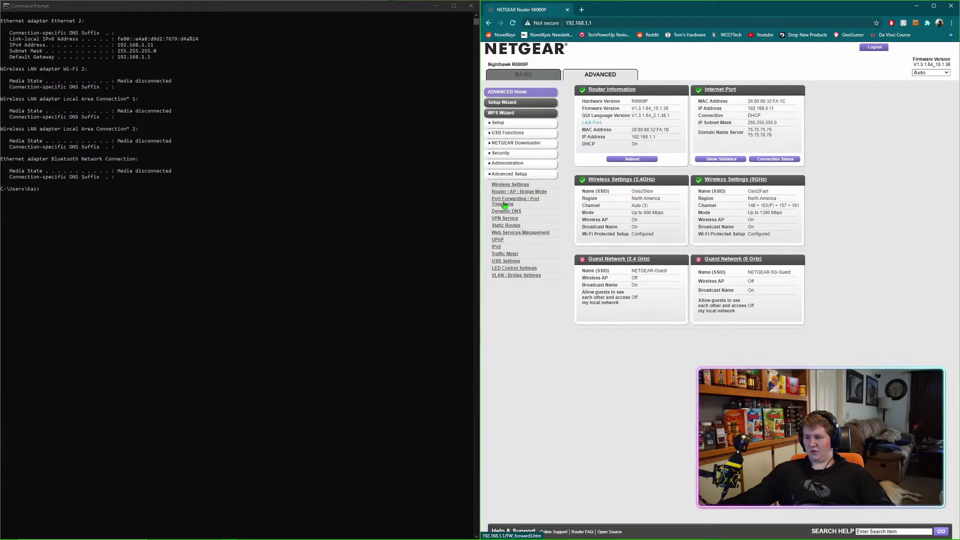
pyautogui.click(506, 203)
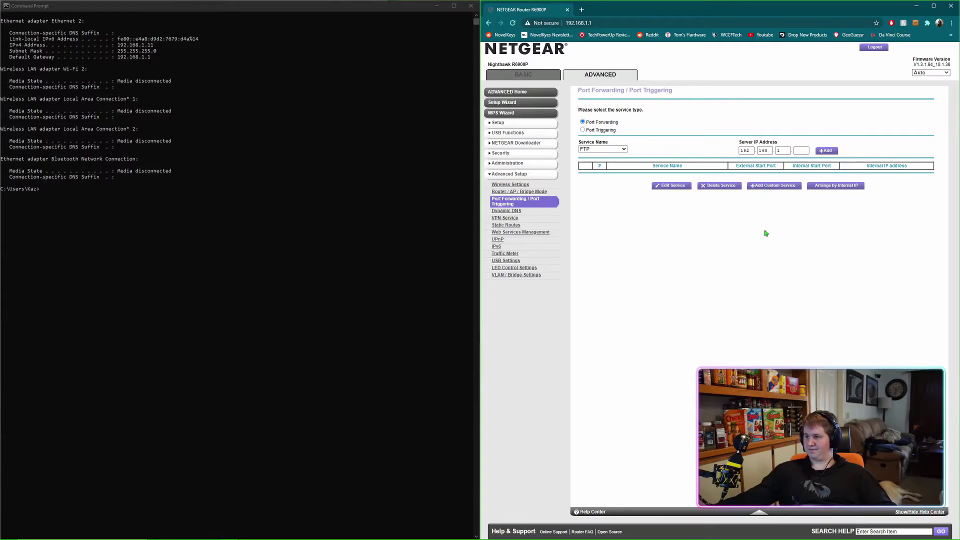
# Add custom service Wreckfest1 forwarding UDP port 27015 to 192.168.1.11
pyautogui.click(766, 188)
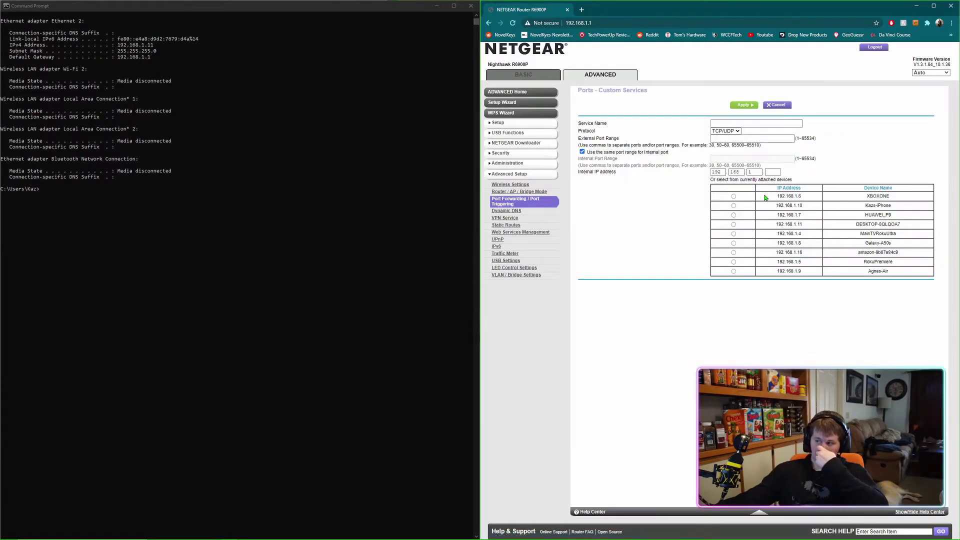
pyautogui.click(721, 123)
pyautogui.write('Wreckfest')
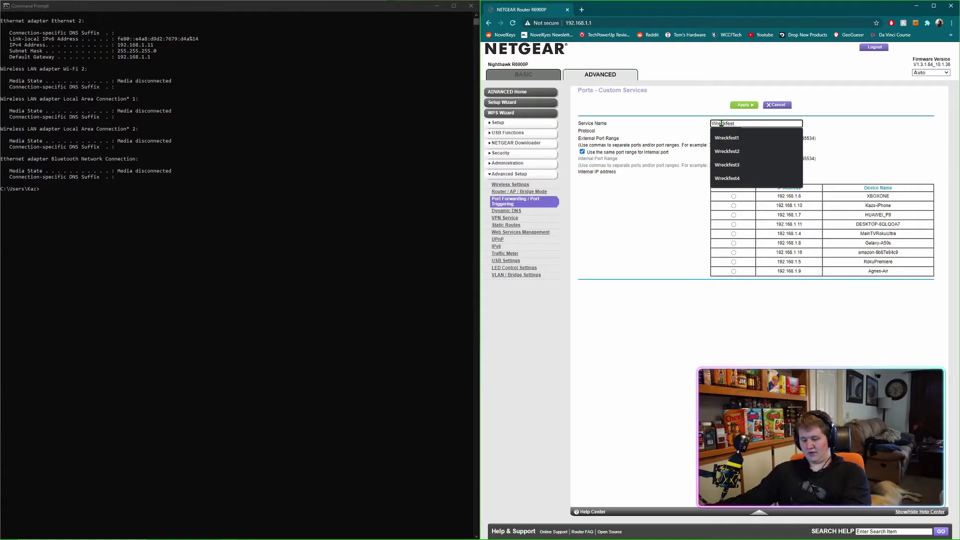
pyautogui.click(730, 137)
pyautogui.click(734, 132)
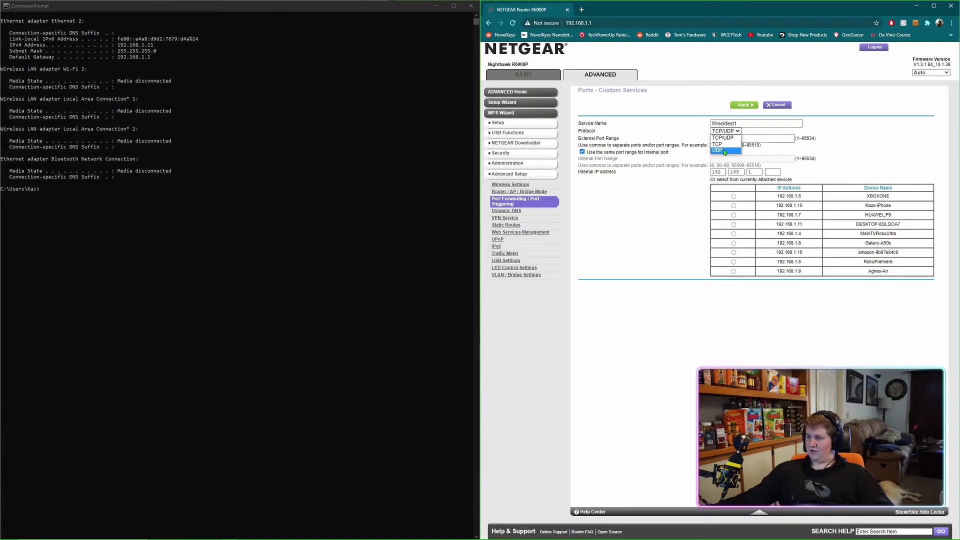
pyautogui.click(725, 151)
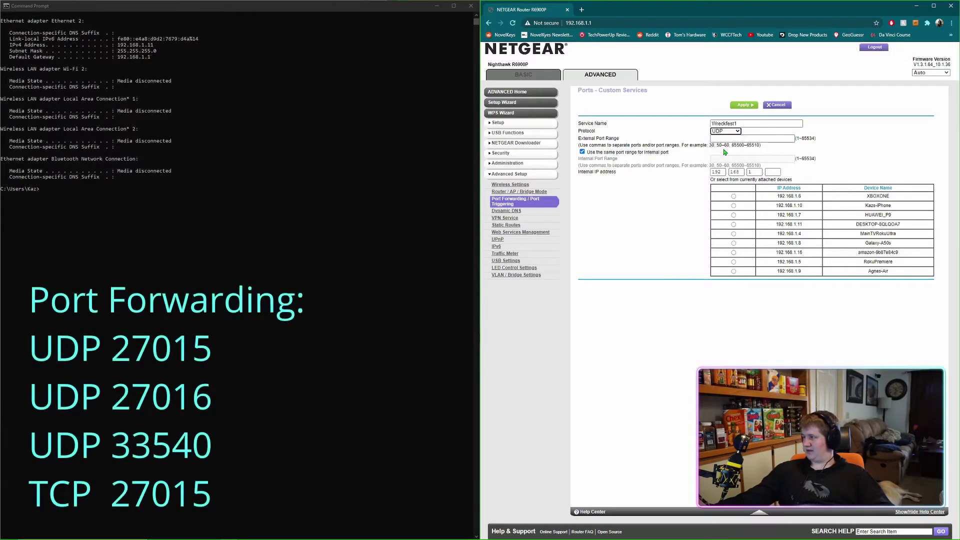
pyautogui.click(723, 139)
pyautogui.write('270')
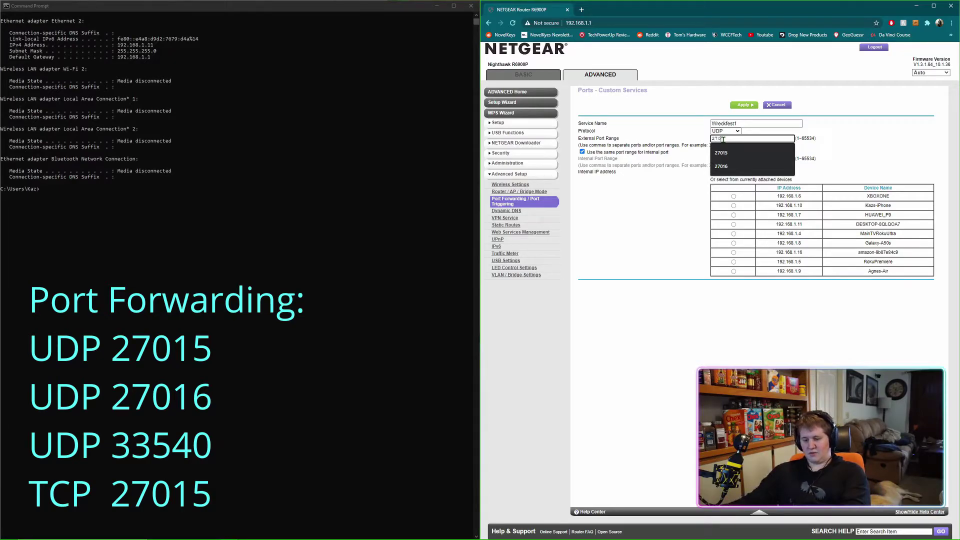
pyautogui.click(721, 153)
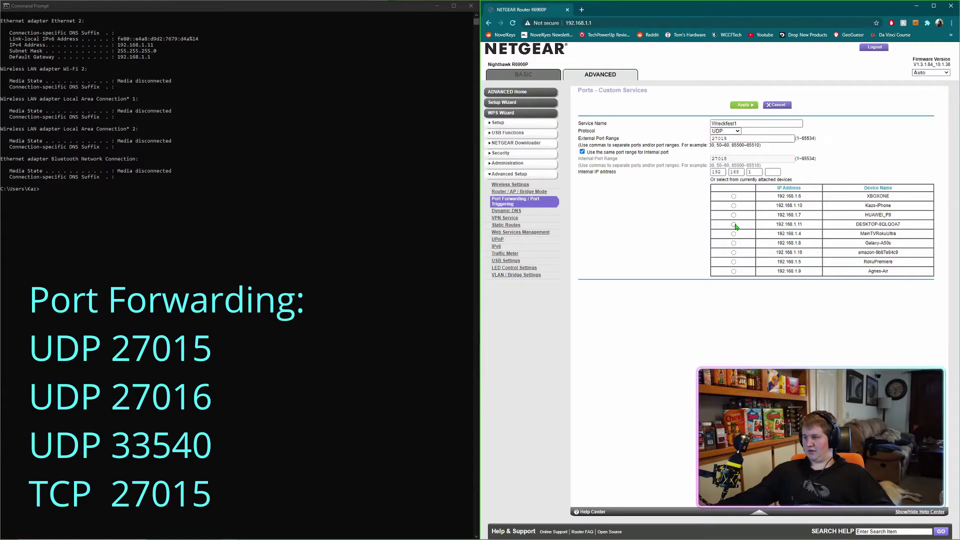
# Apply the Wreckfest forwarding rules, add the remaining services, and close Chrome
pyautogui.click(744, 105)
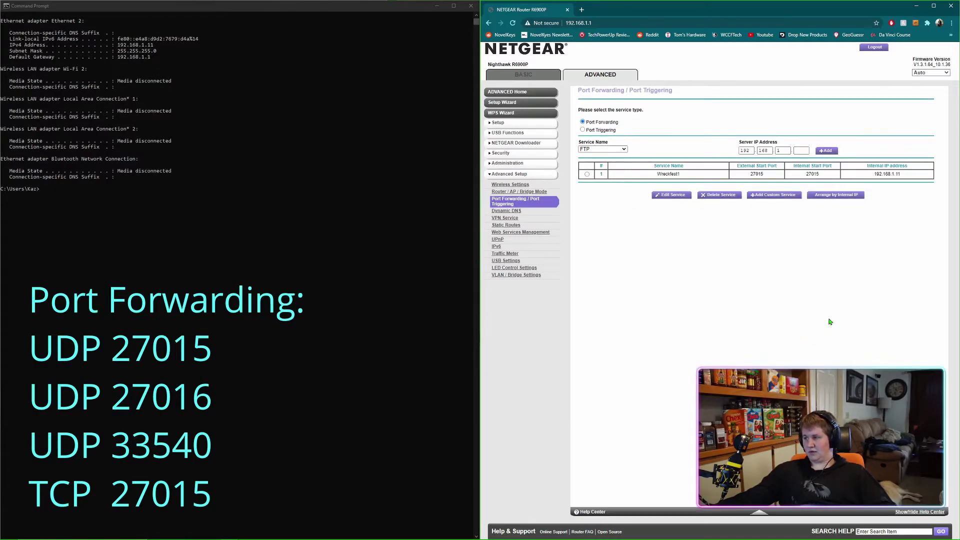
pyautogui.click(765, 197)
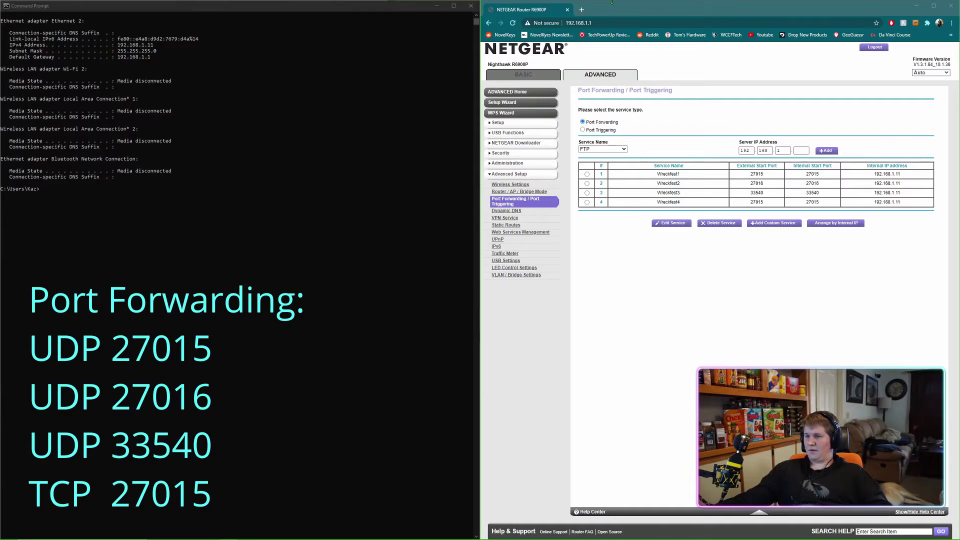
pyautogui.click(567, 10)
# Close Command Prompt, reopen the Wreckfest folder, and run the start_server script
pyautogui.click(472, 6)
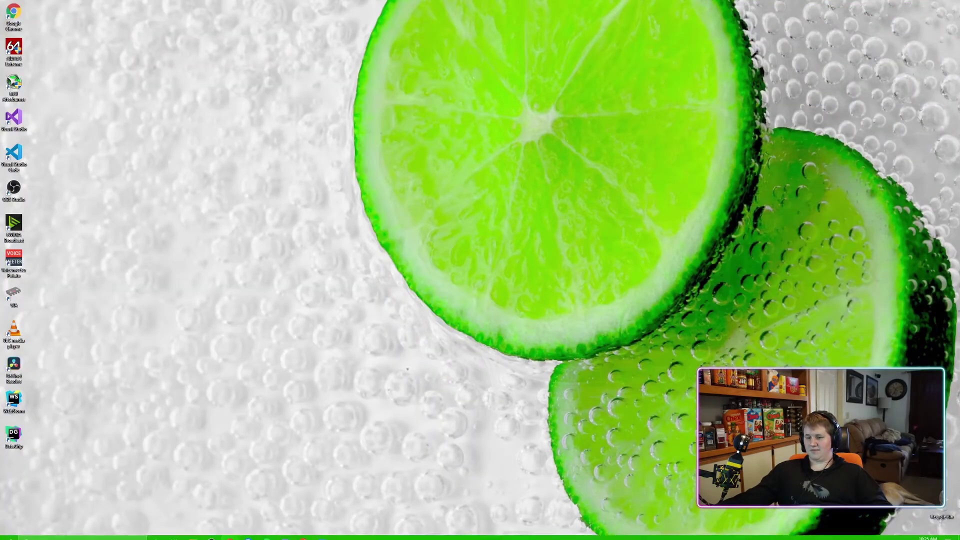
pyautogui.click(193, 533)
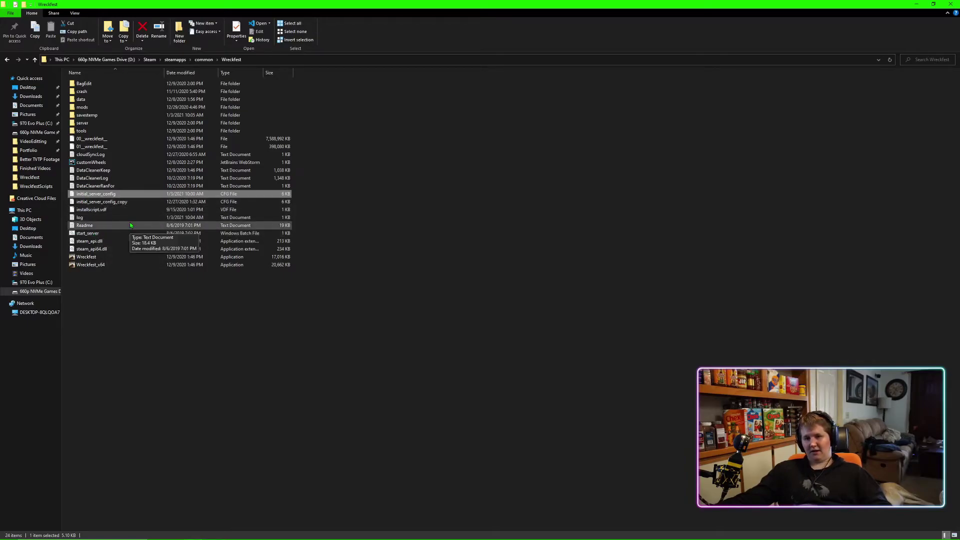
pyautogui.doubleClick(102, 235)
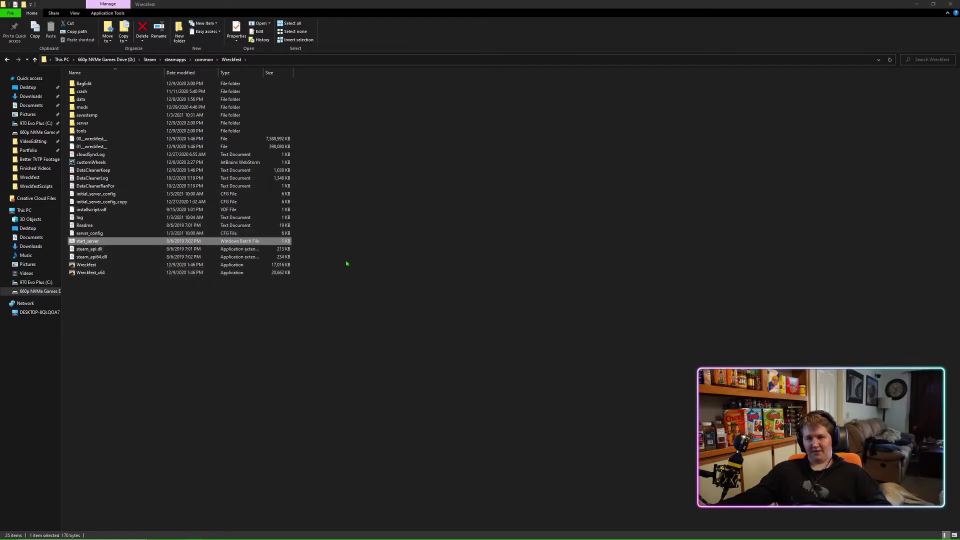
# Launch the server console, move it aside, and switch to the game's server browser
pyautogui.doubleClick(84, 241)
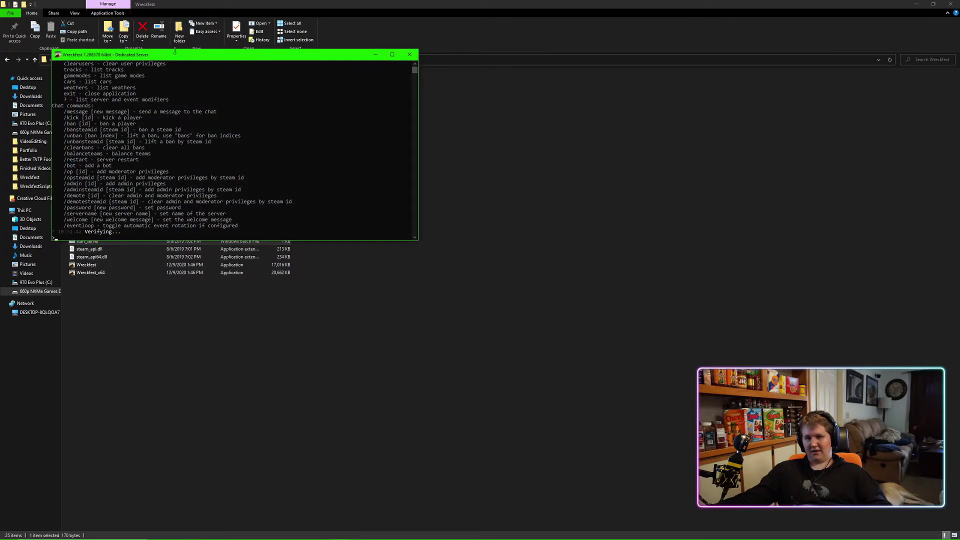
pyautogui.moveTo(175, 54); pyautogui.dragTo(464, 129)
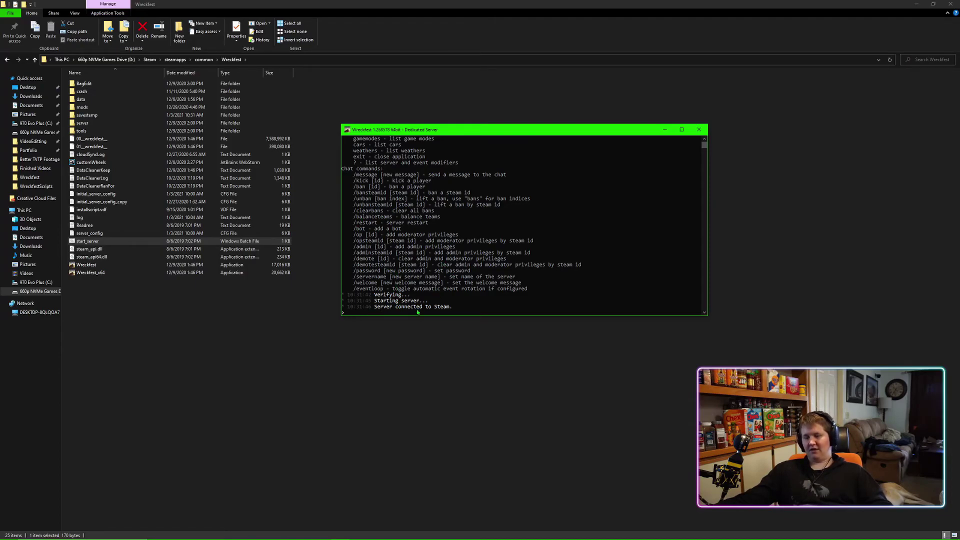
pyautogui.hotkey('alt', 'Tab')
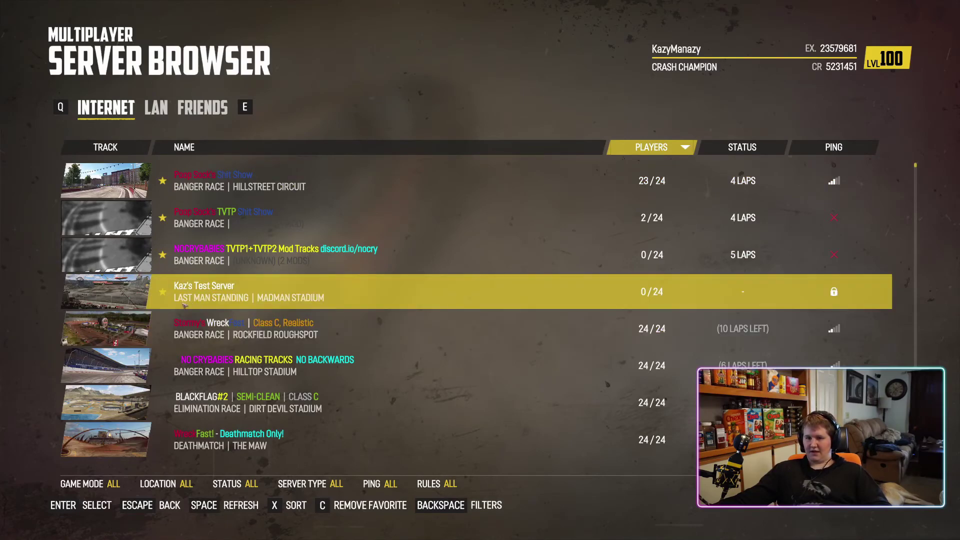
# Sort the server browser by ping, pick the test server, and join it by entering the server password
pyautogui.click(830, 148)
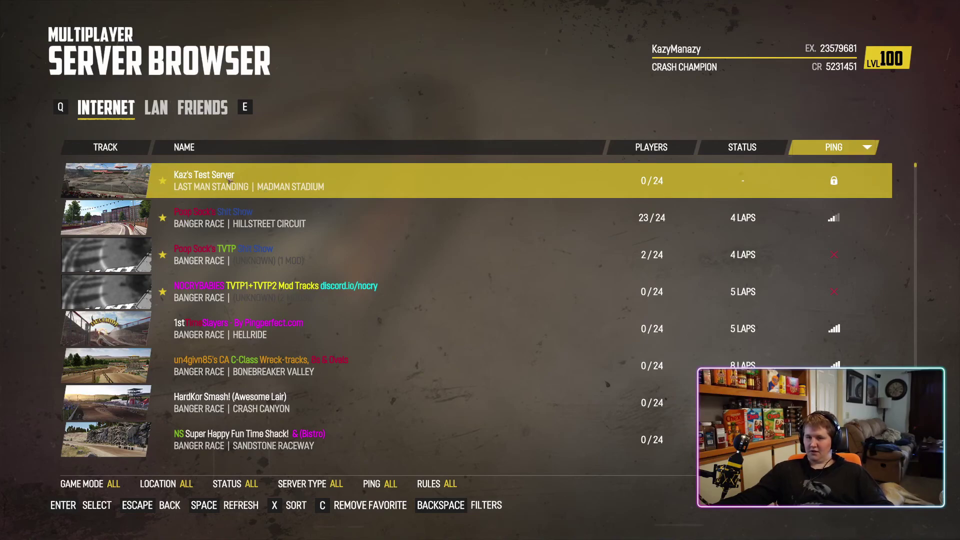
pyautogui.click(230, 181)
pyautogui.click(483, 455)
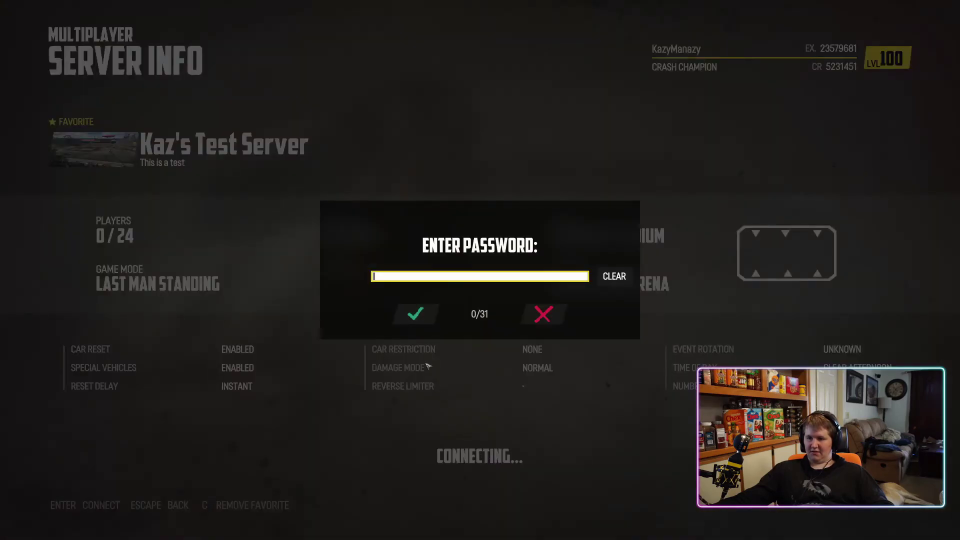
pyautogui.write('wreckfest')
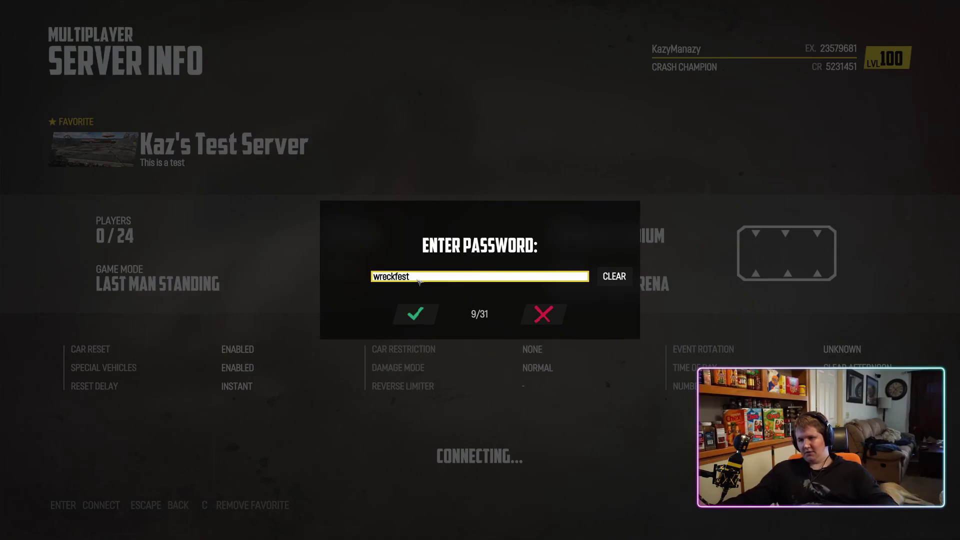
pyautogui.click(415, 314)
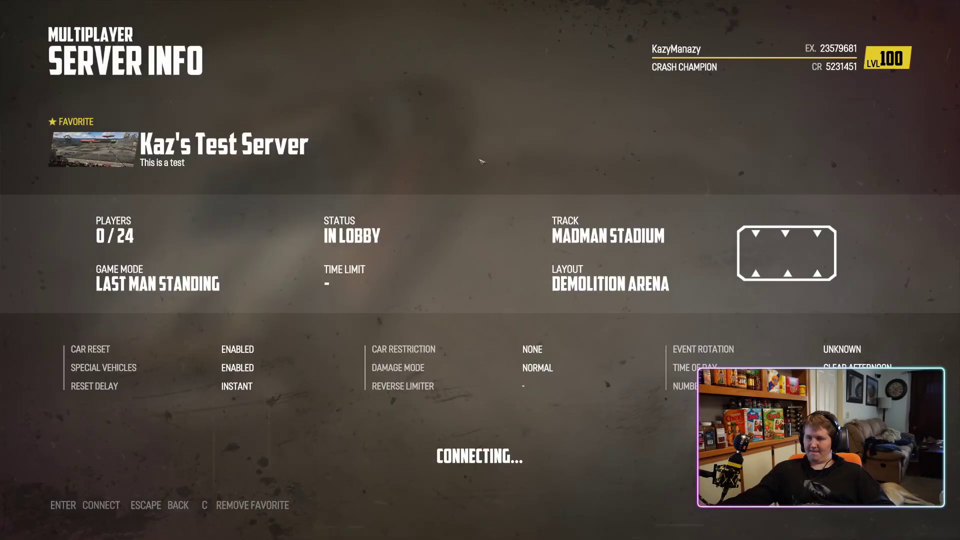